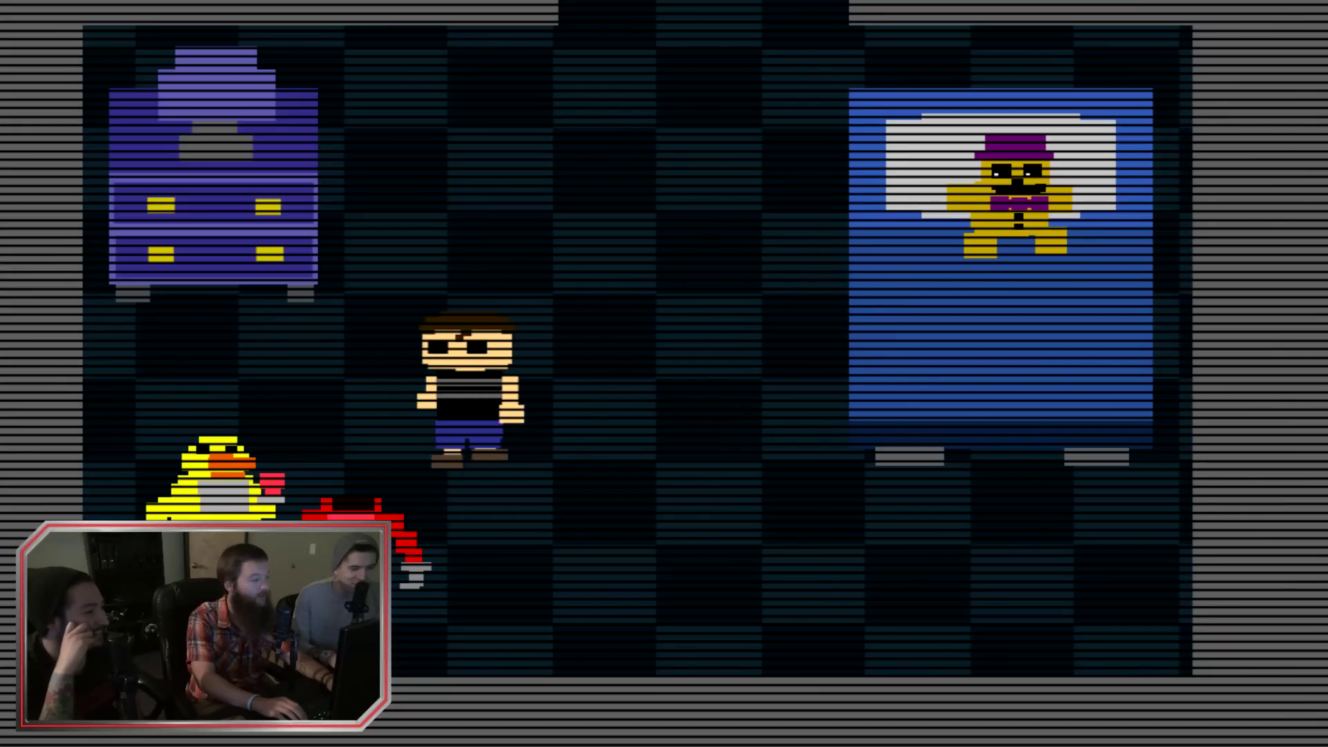
Walk the boy to his plush friends, dismiss their message, and circle below the bed.
key(Down)
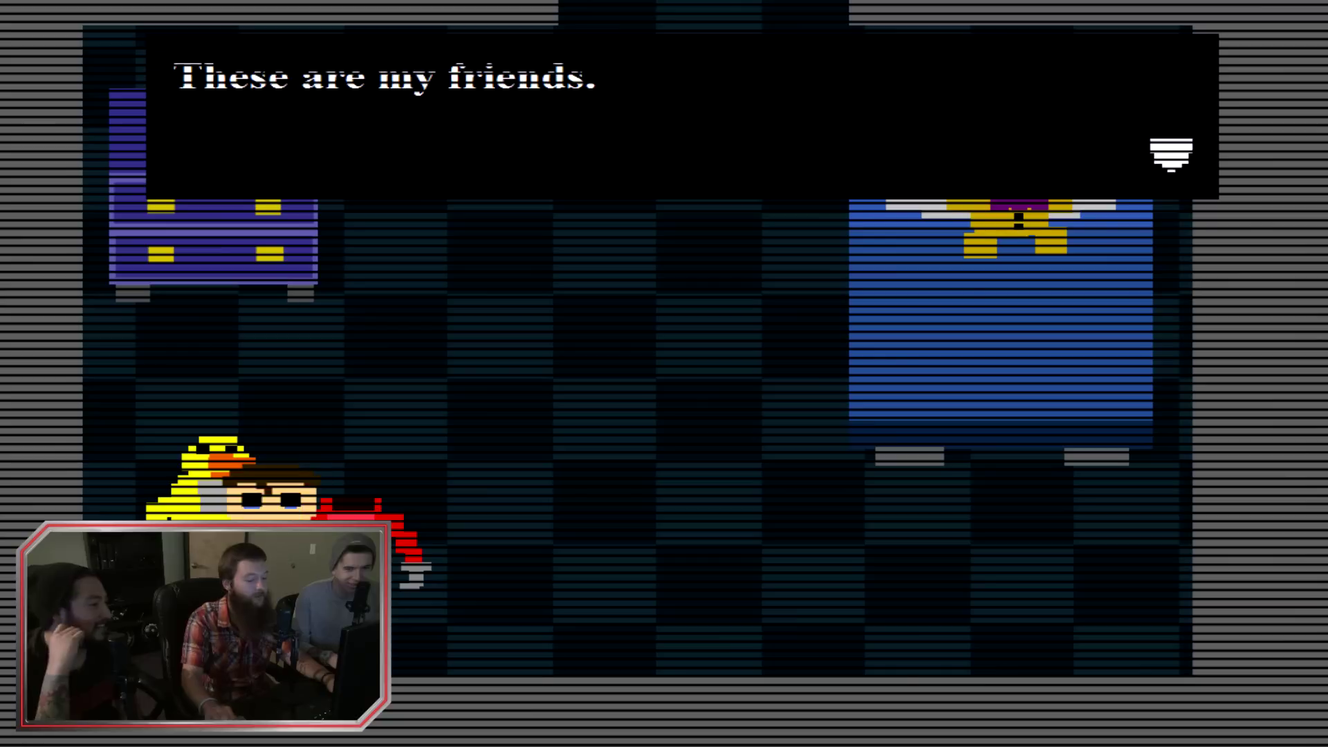
key(Return)
key(Down)
key(Right)
key(Left)
key(Left)
Send the boy through the top doorway and dismiss the 'Tomorrow is another day' message.
key(Up)
key(Up)
key(Down)
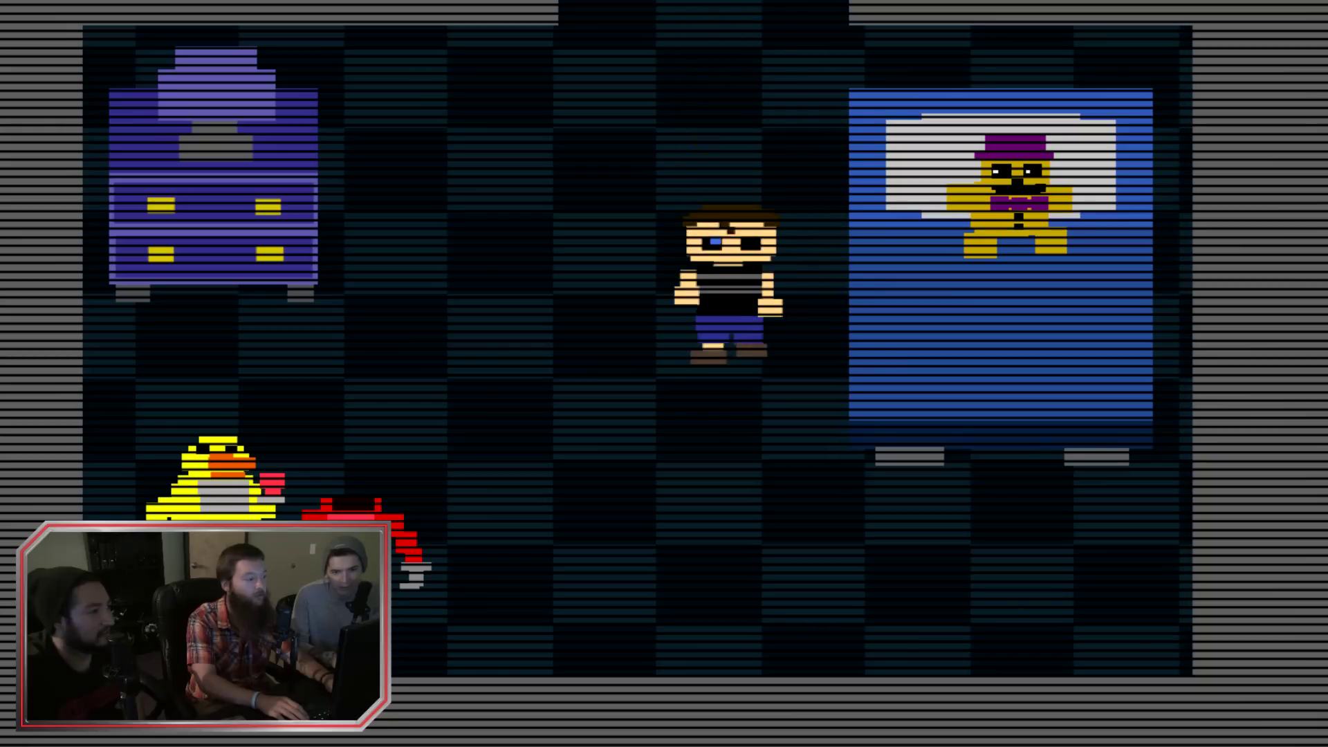
key(Up)
key(Right)
key(Up)
key(Down)
key(Up)
key(Left)
key(Up)
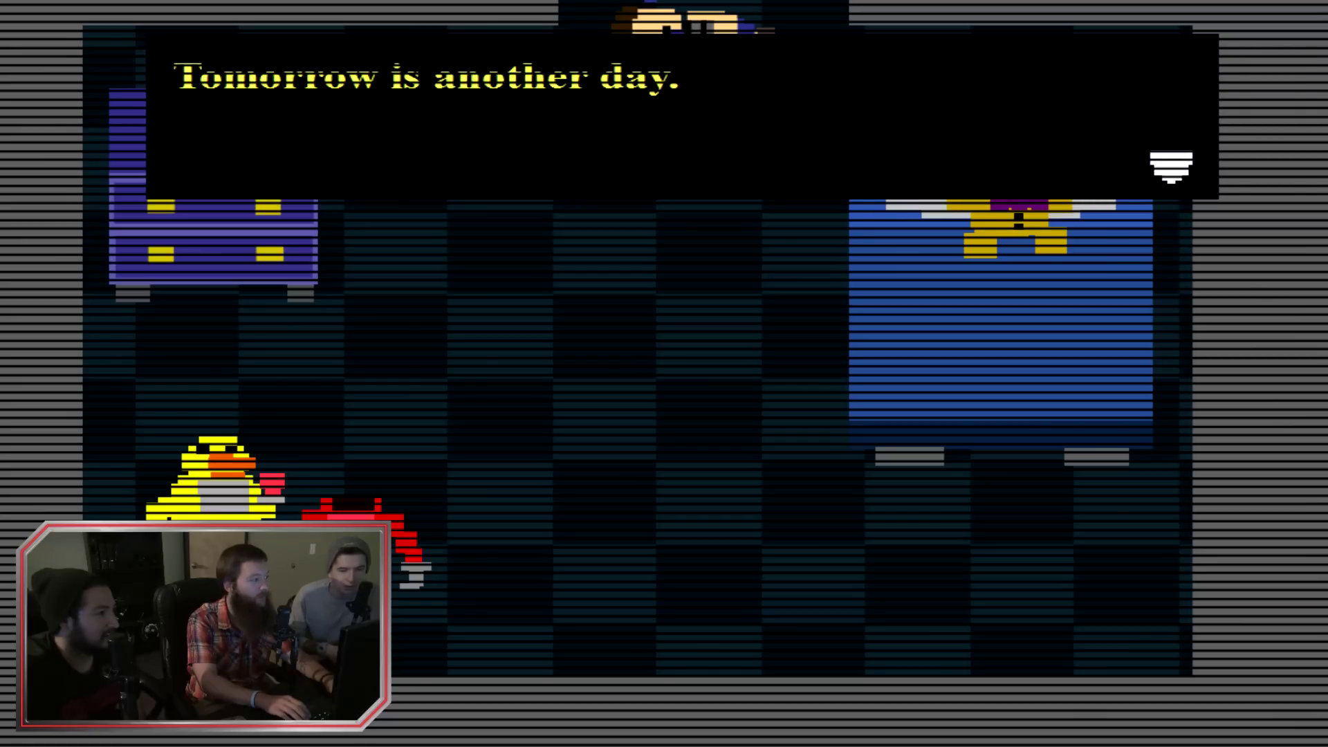
key(Return)
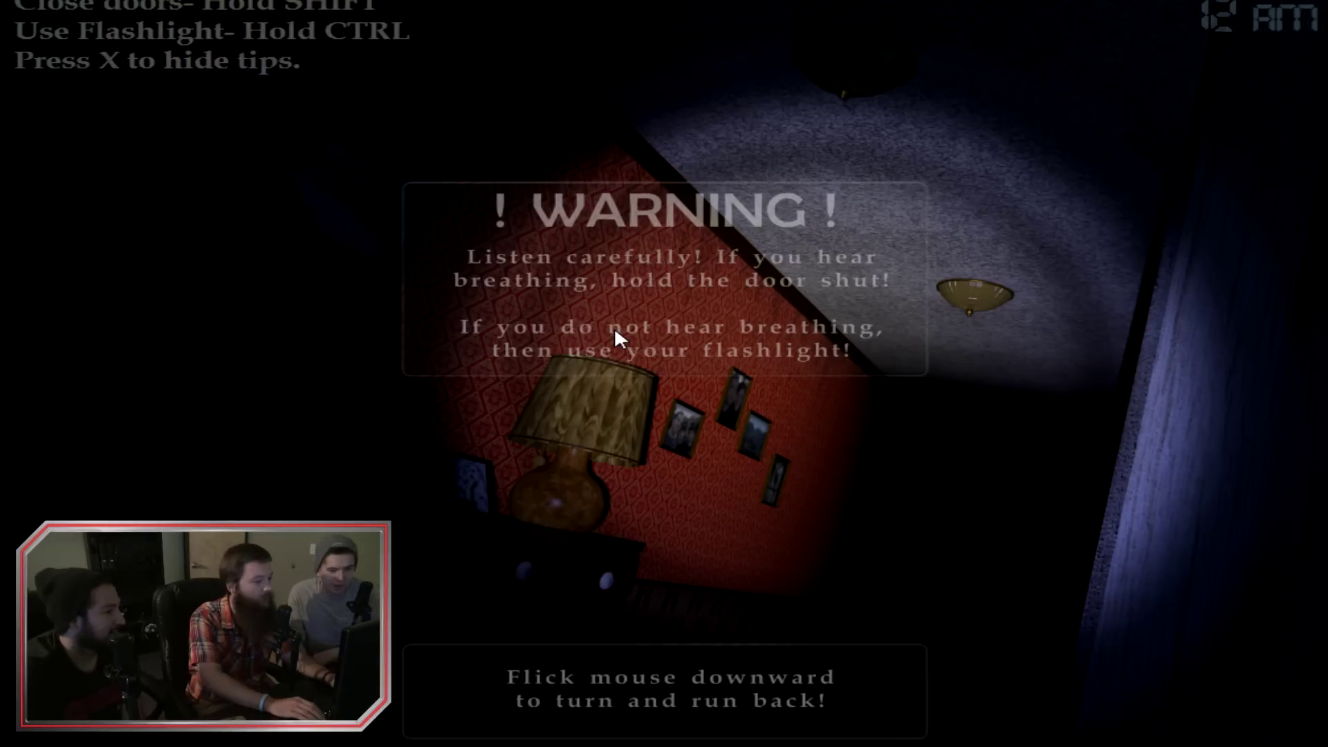
Toggle the flashlight off, then shine it down the hallway to watch for threats.
key(ctrl)
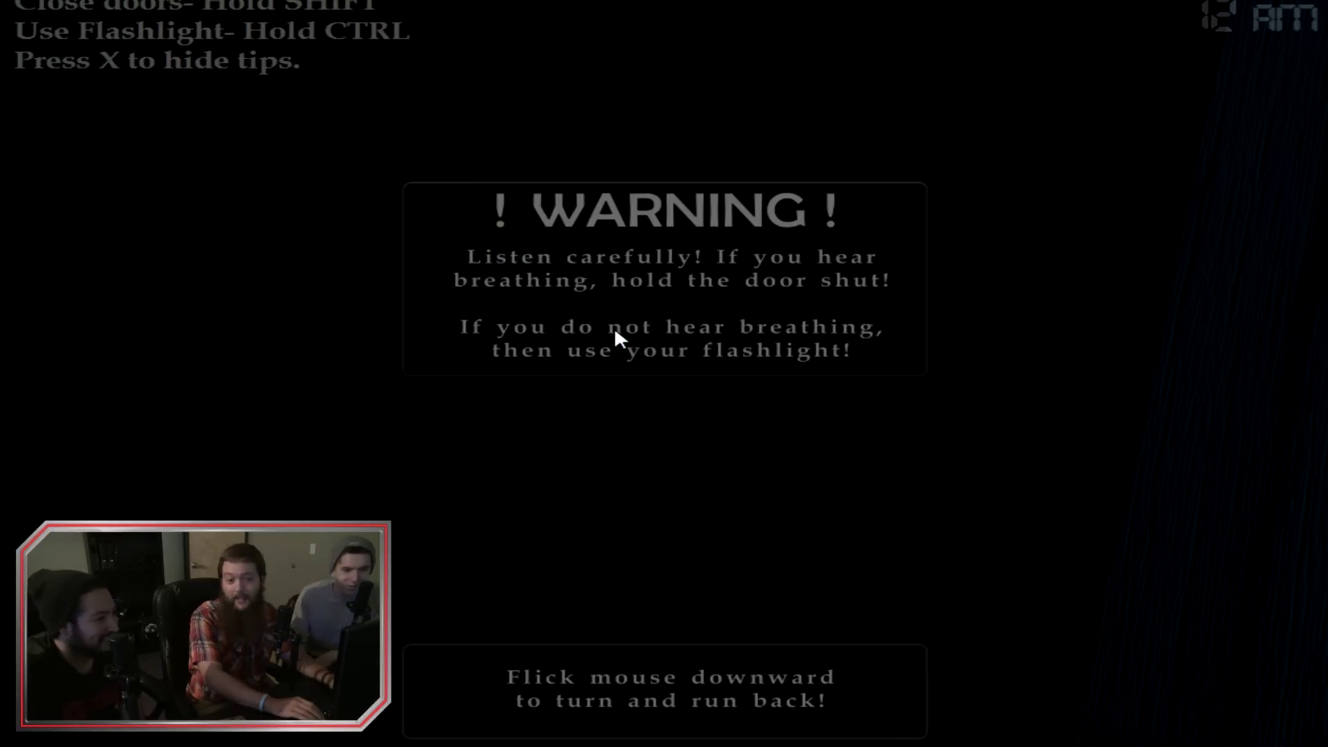
key(ctrl)
key(ctrl)
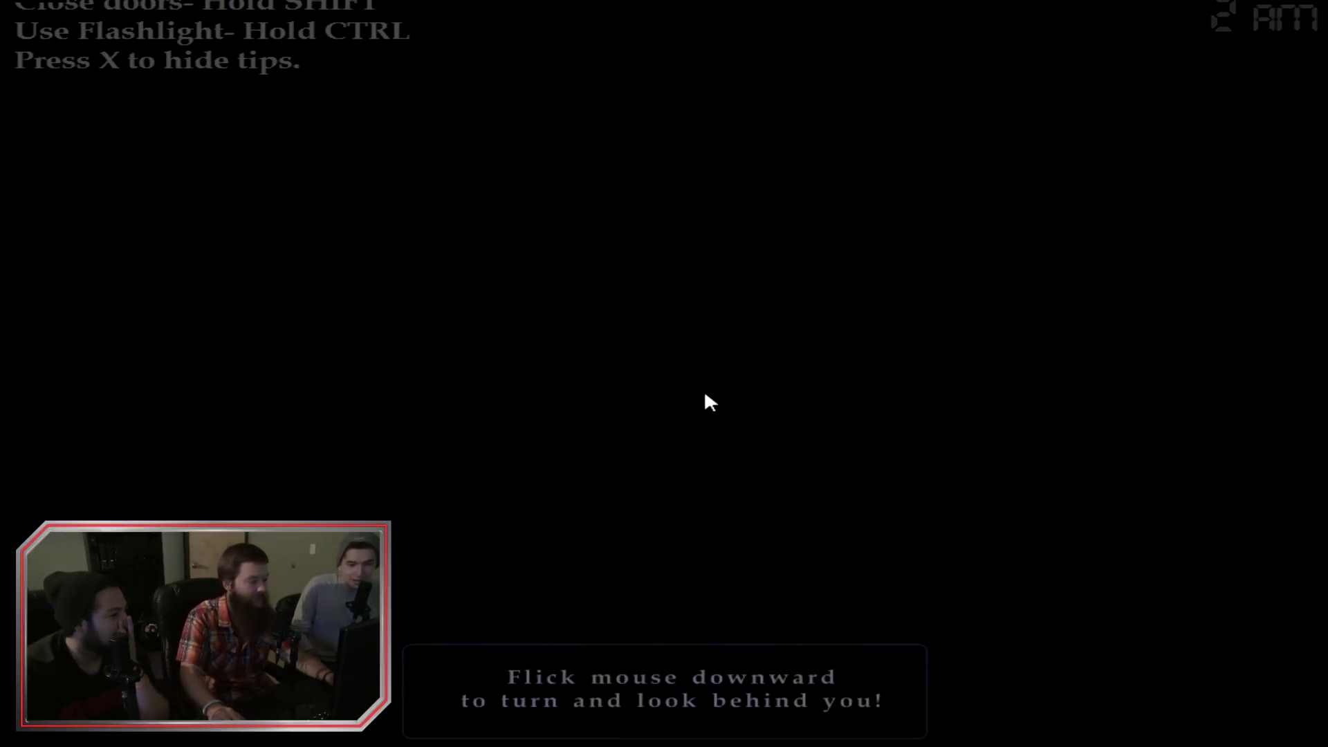
Light up the bed and the Freddy plush, then switch the flashlight off.
key(ctrl)
key(ctrl)
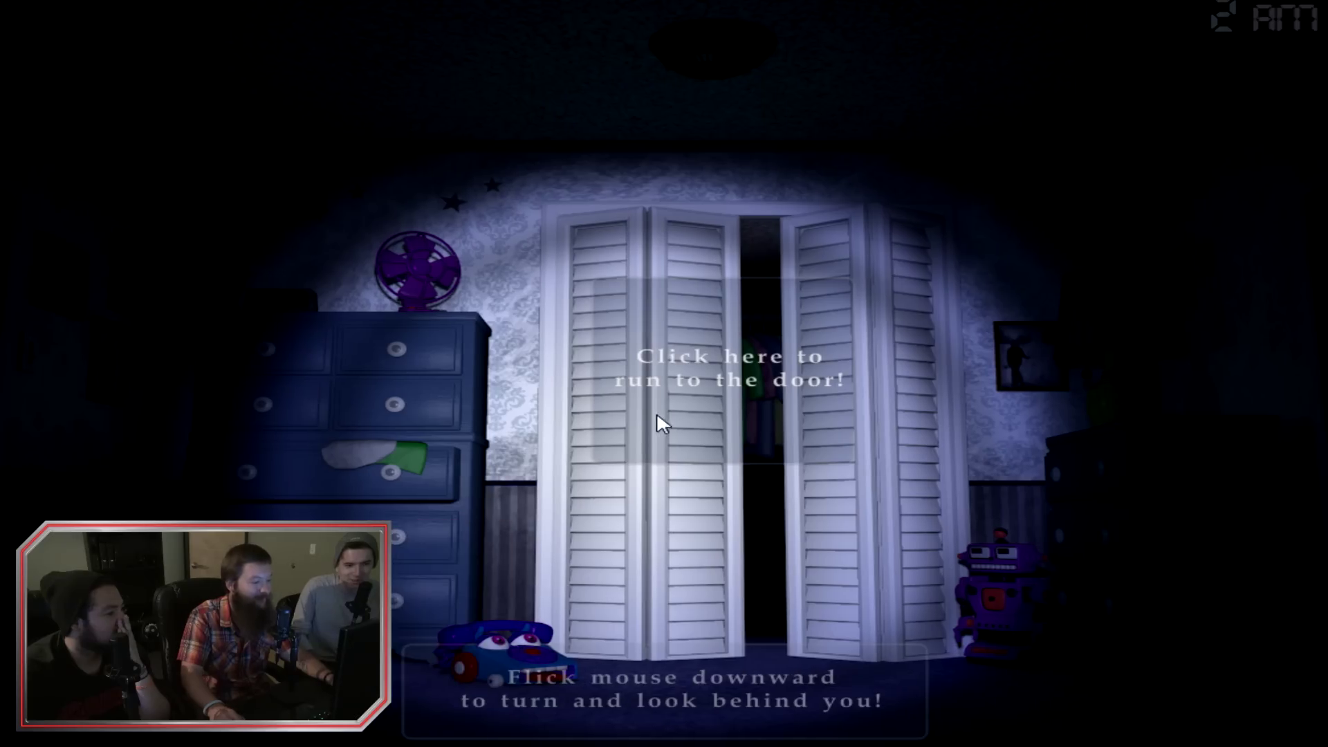
click(700, 400)
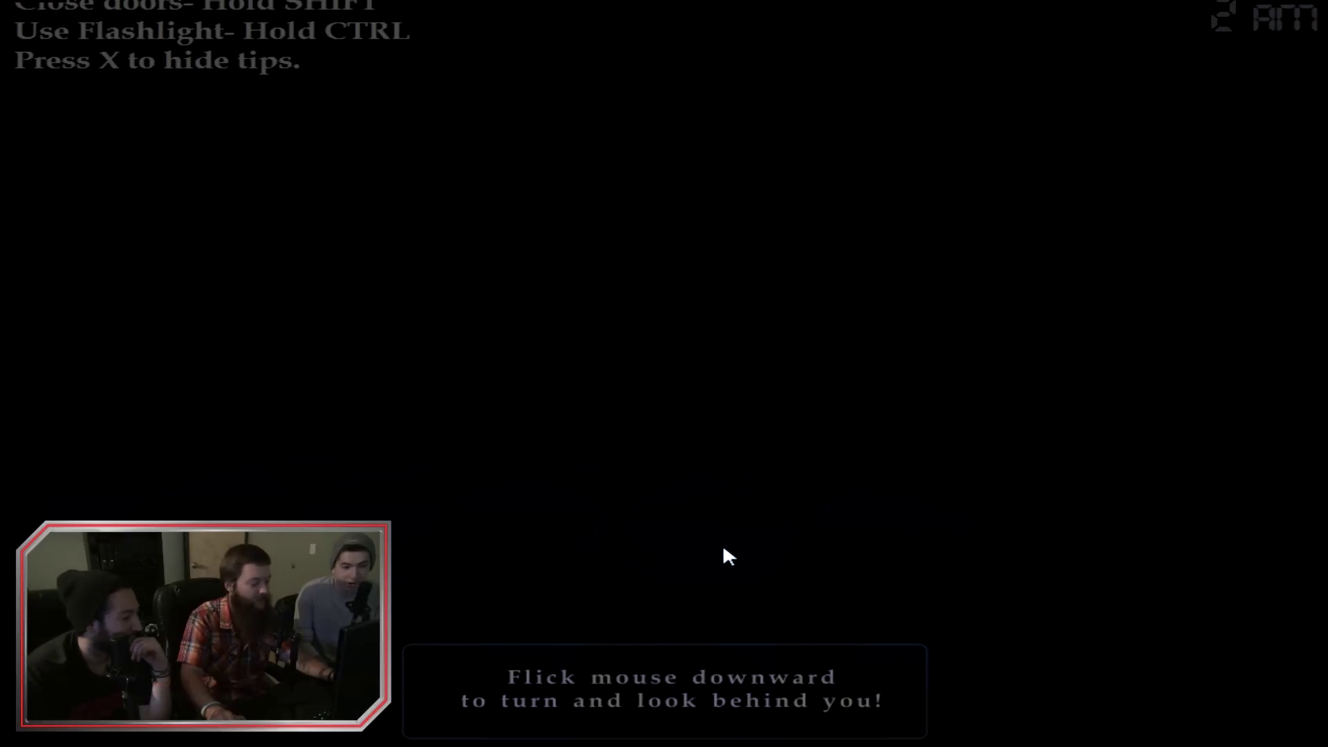
key(ctrl)
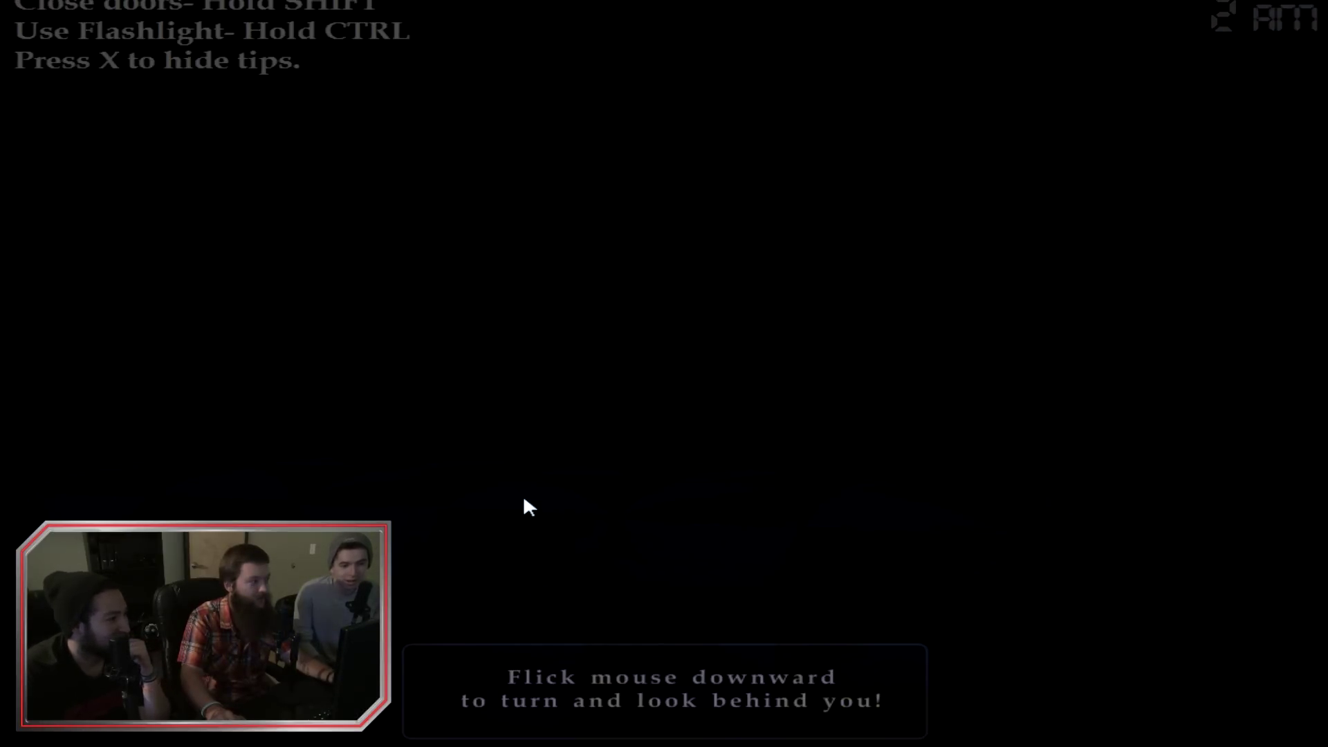
key(x)
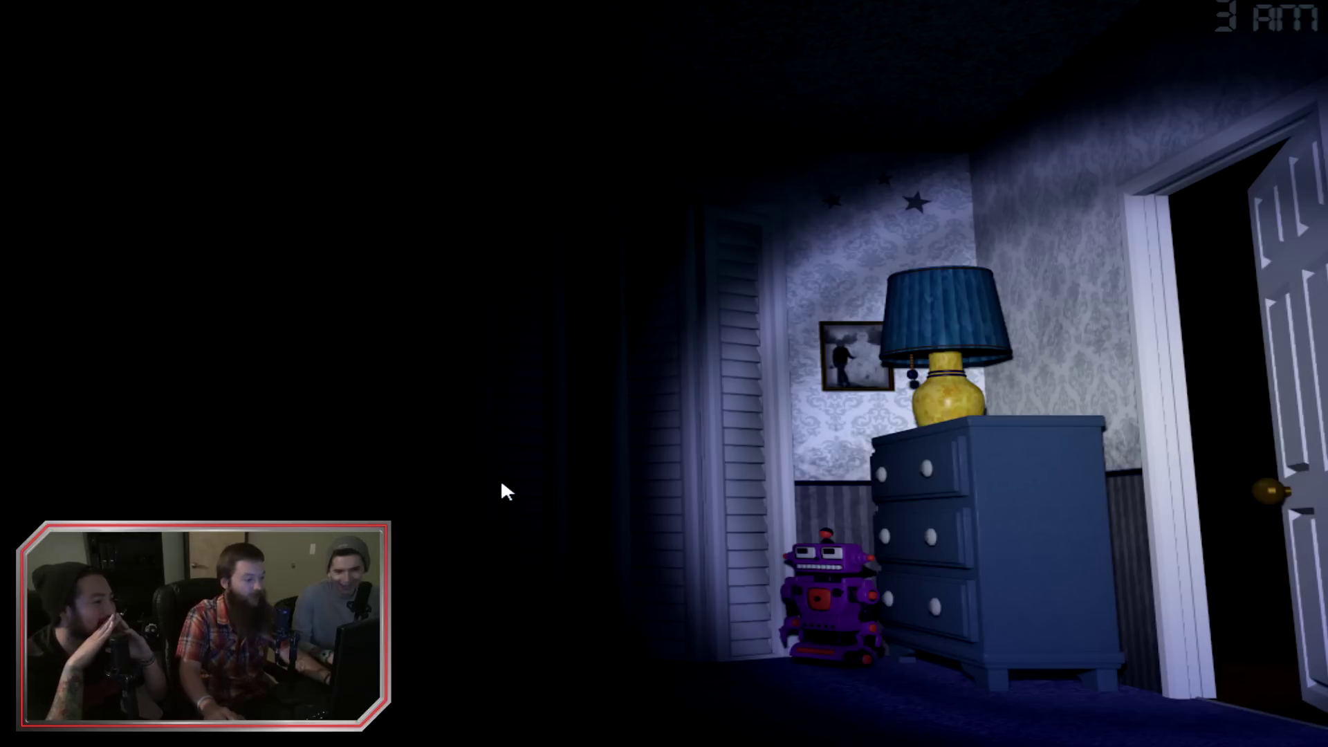
Shut the closet doors, then check the right-hand bedroom door.
key(shift)
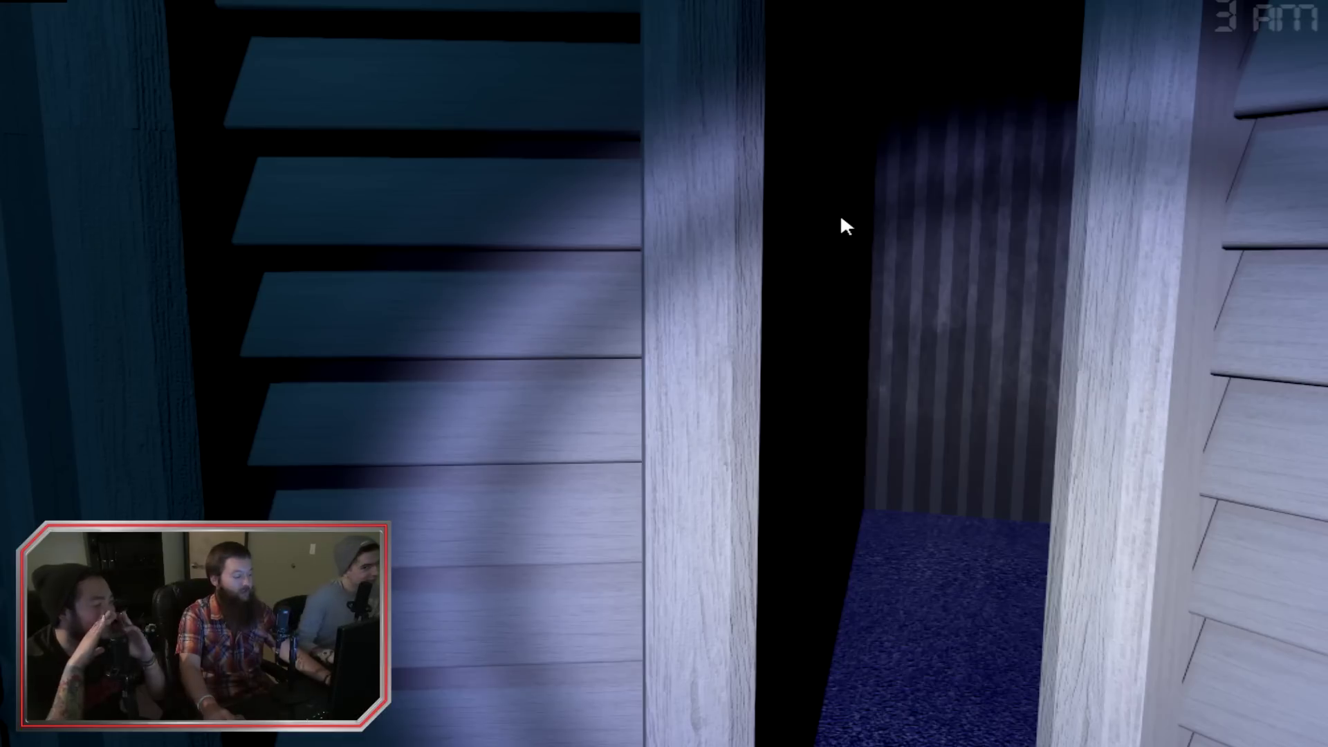
click(839, 218)
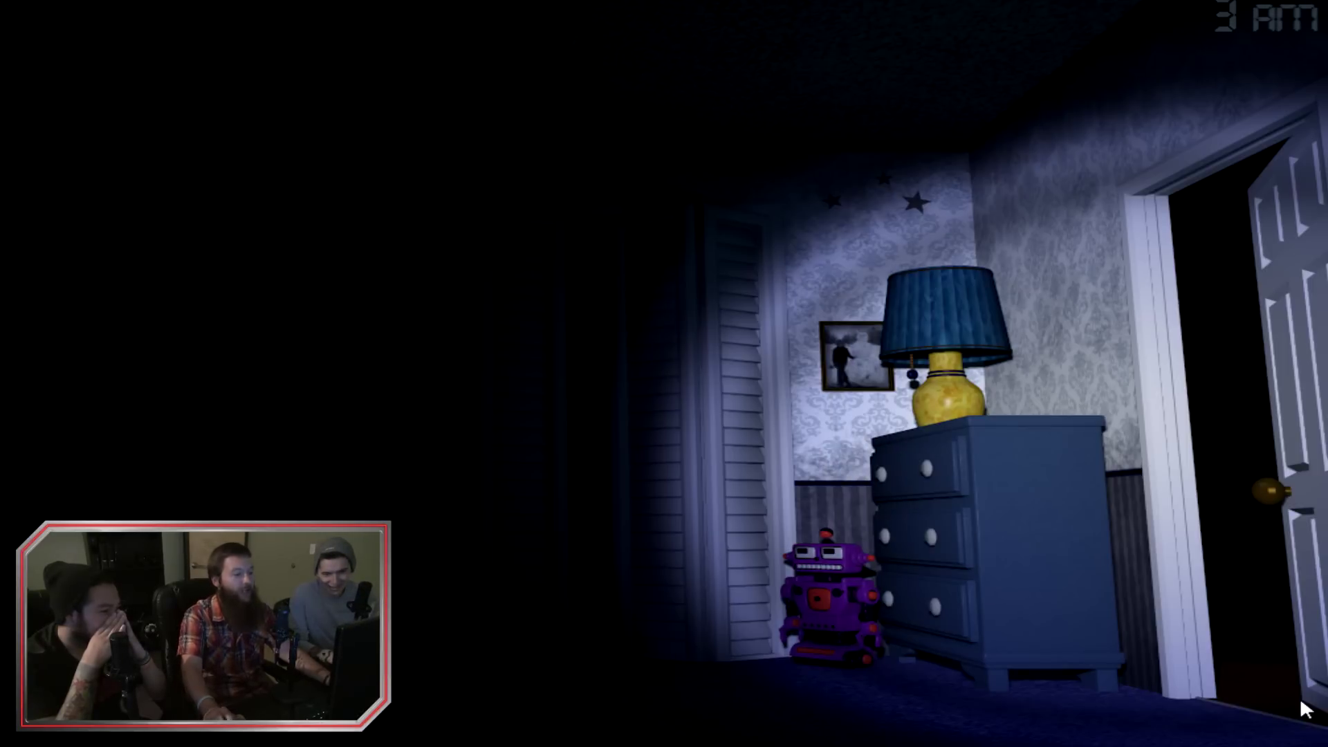
click(1258, 443)
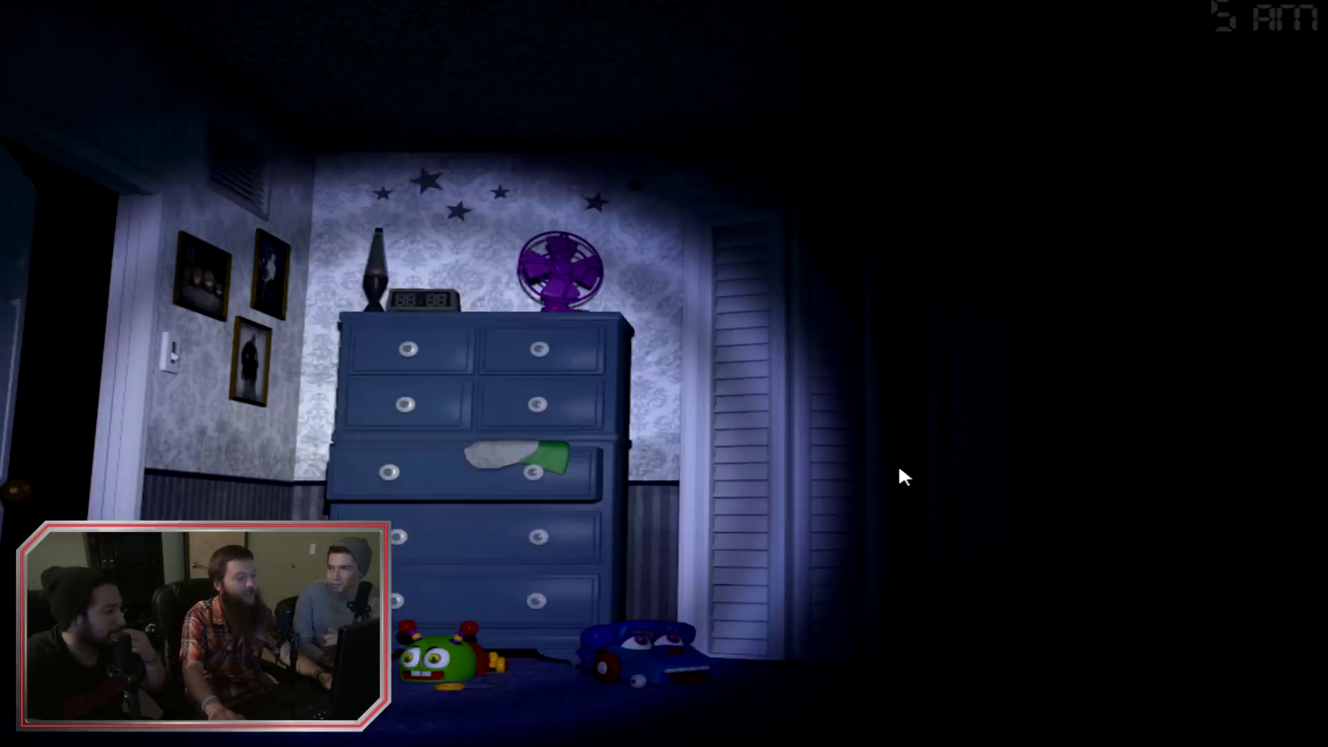
Run back to the closet and hold it until 6 AM.
click(889, 472)
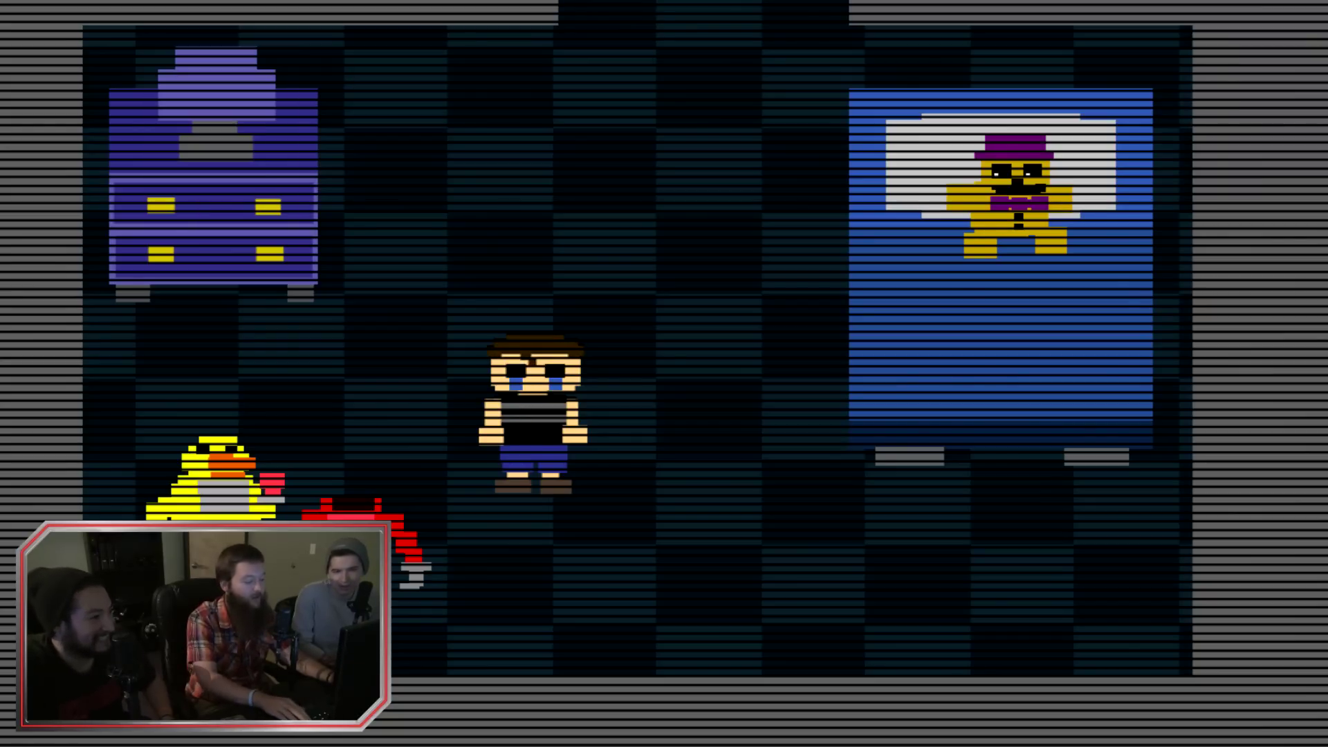
Walk the boy across the bedroom and up to the clock to leave.
key(Up)
key(Right)
key(Right)
key(Up)
key(Down)
key(Down)
key(Right)
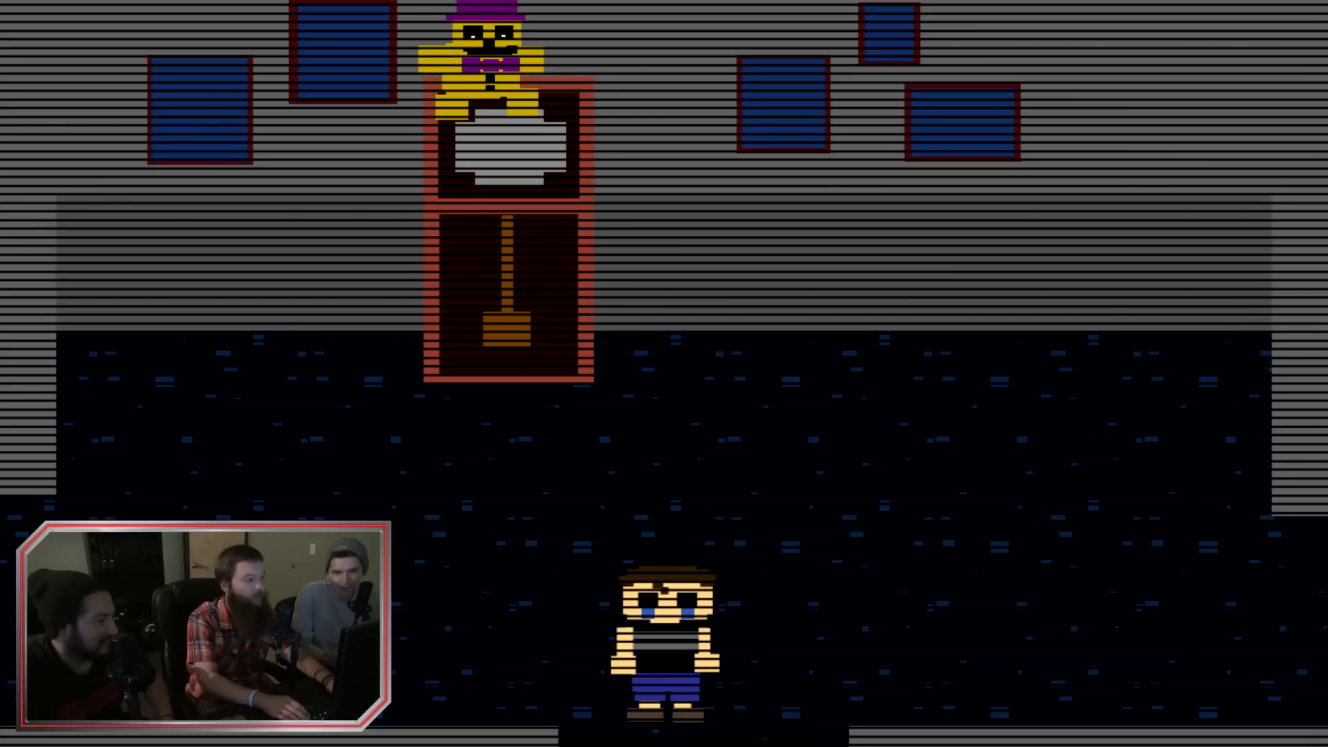
key(Up)
key(Right)
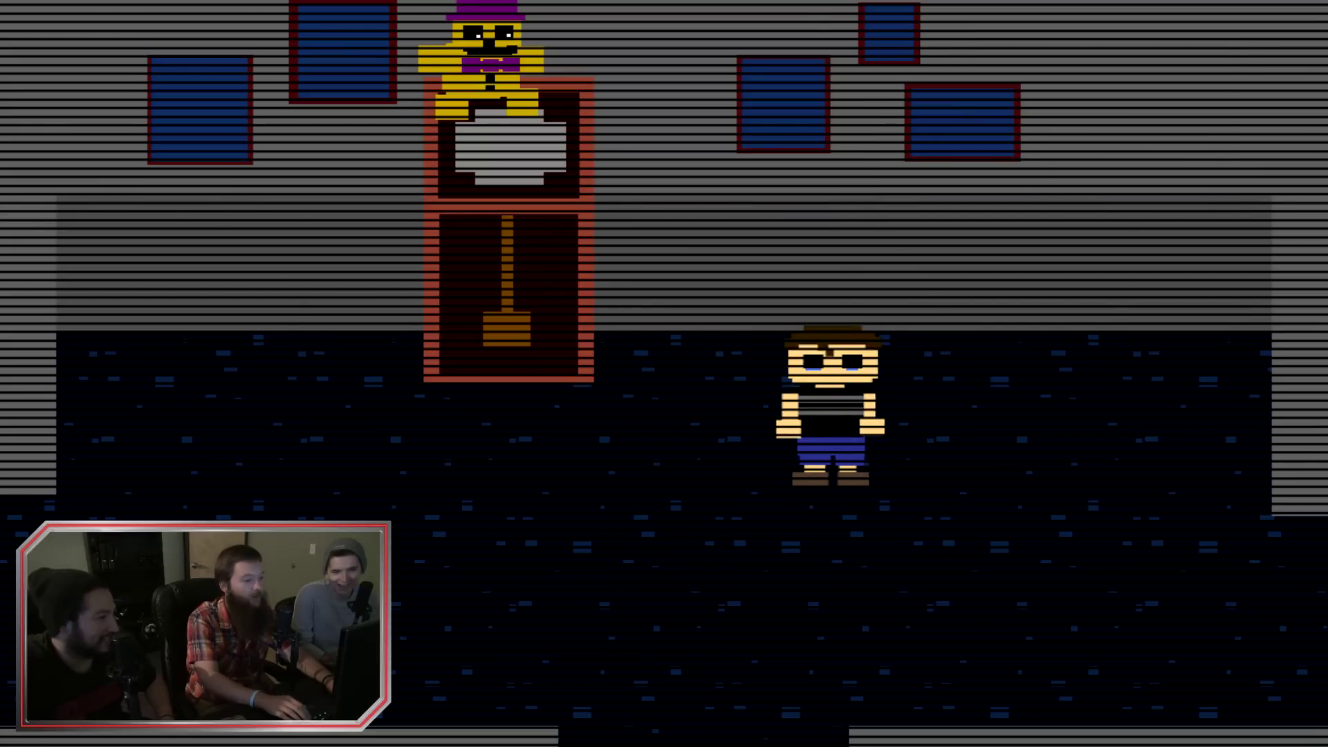
key(Right)
key(Left)
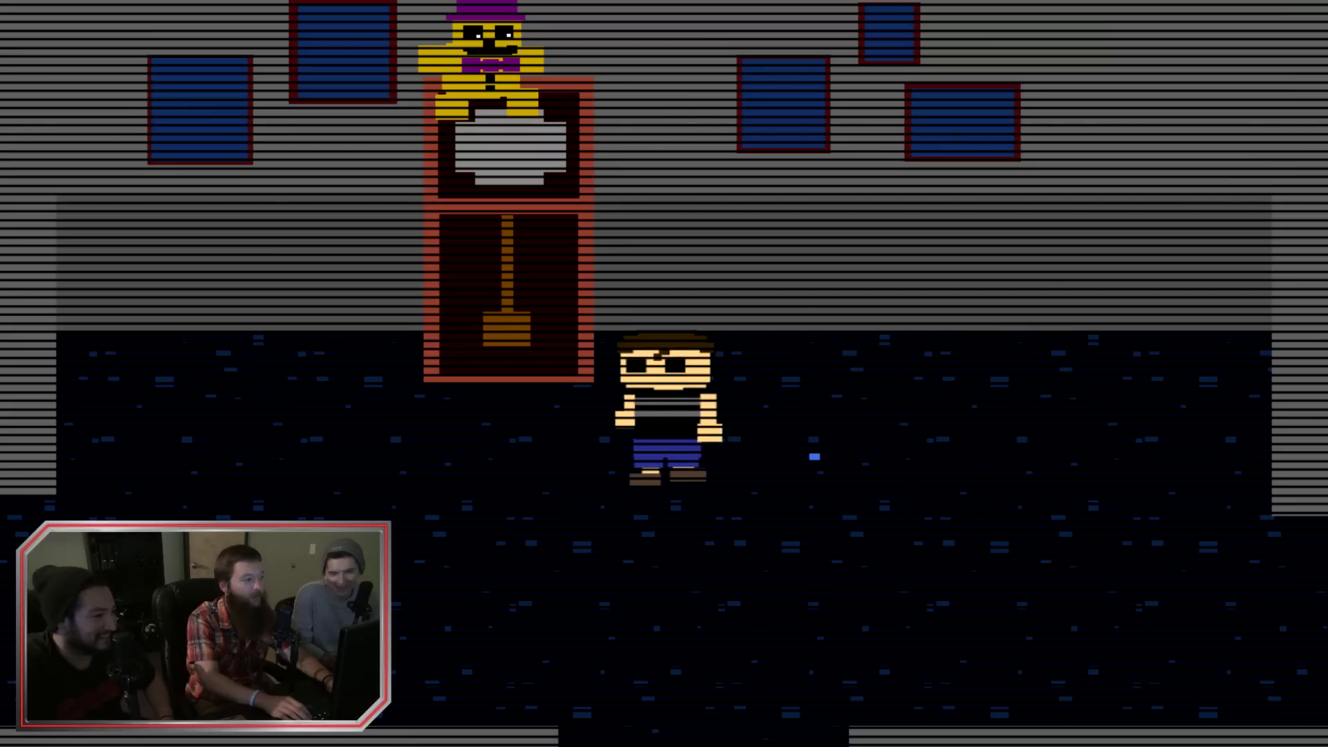
key(Up)
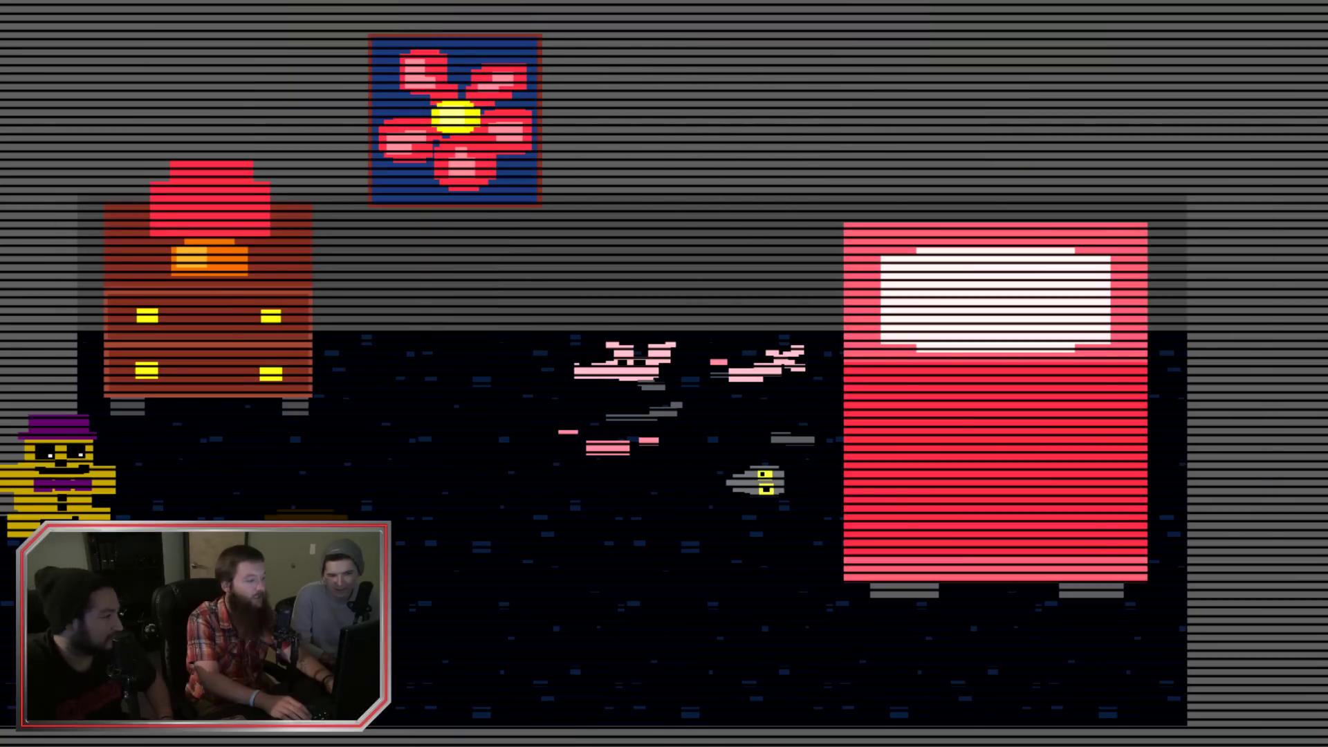
Walk the boy around the pink toy and over toward the yellow bear.
key(Up)
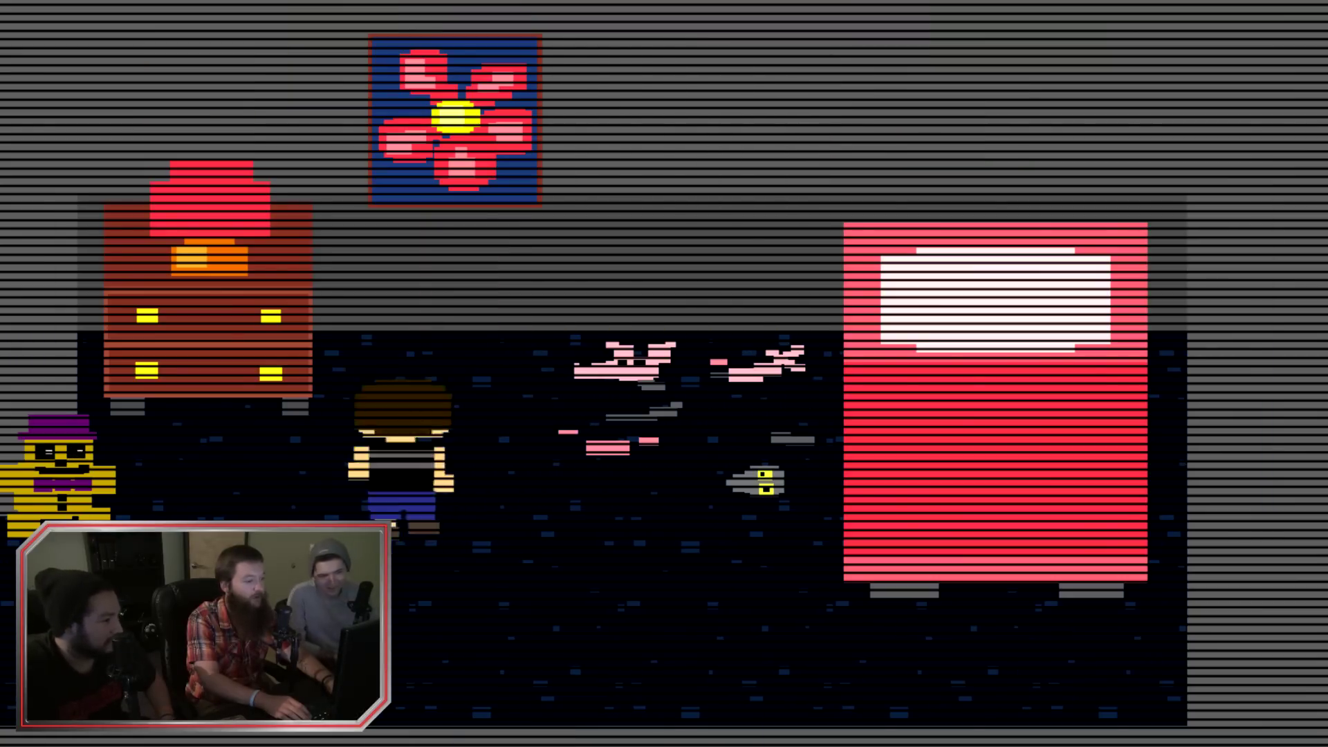
key(Right)
key(Right)
key(Down)
key(Left)
key(Left)
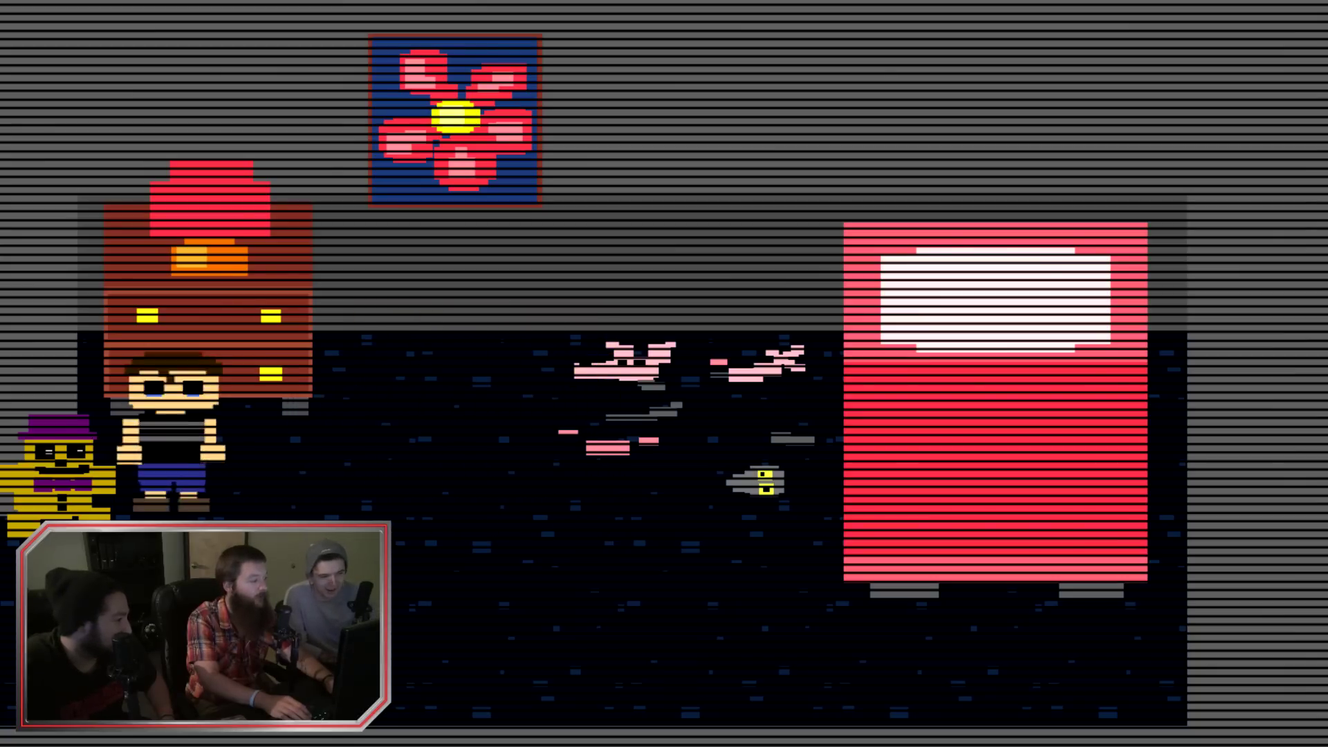
key(Down)
key(Left)
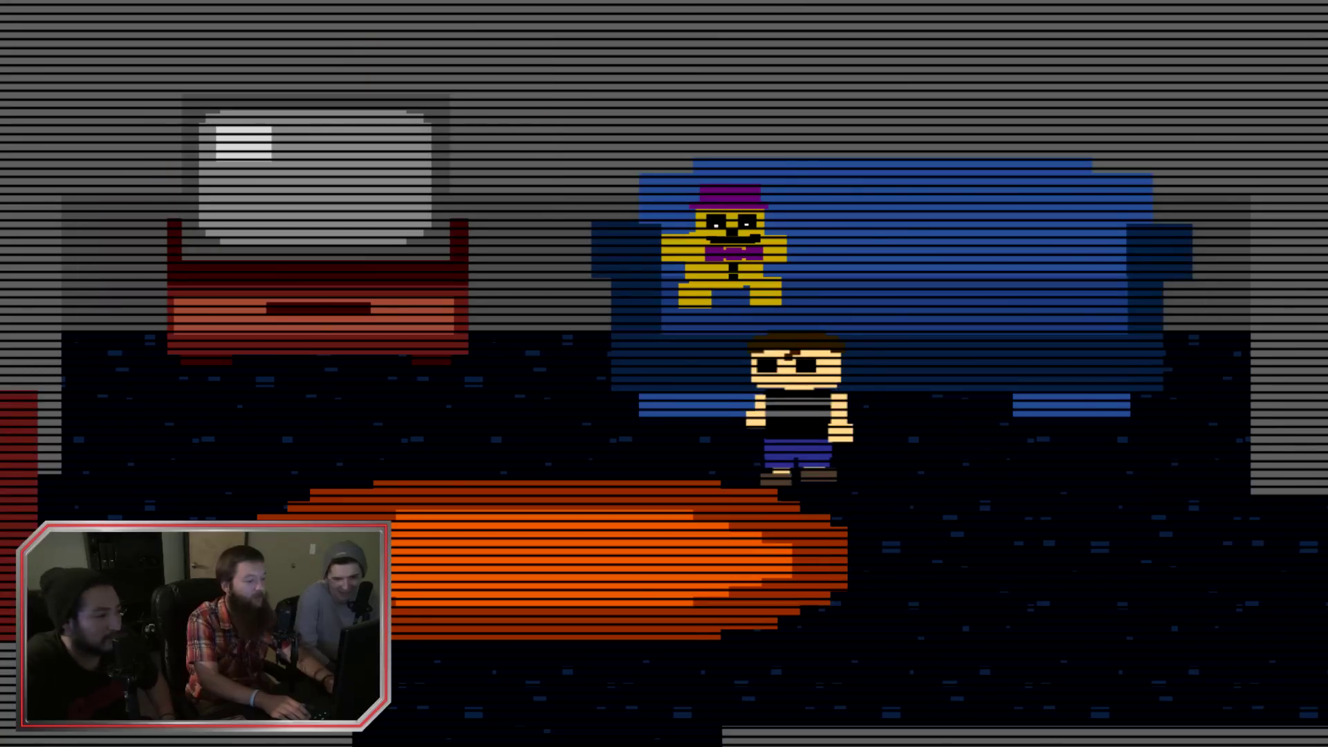
Walk the boy past the couch and across the rug to start the Plushtrap minigame.
key(Right)
key(Down)
key(Left)
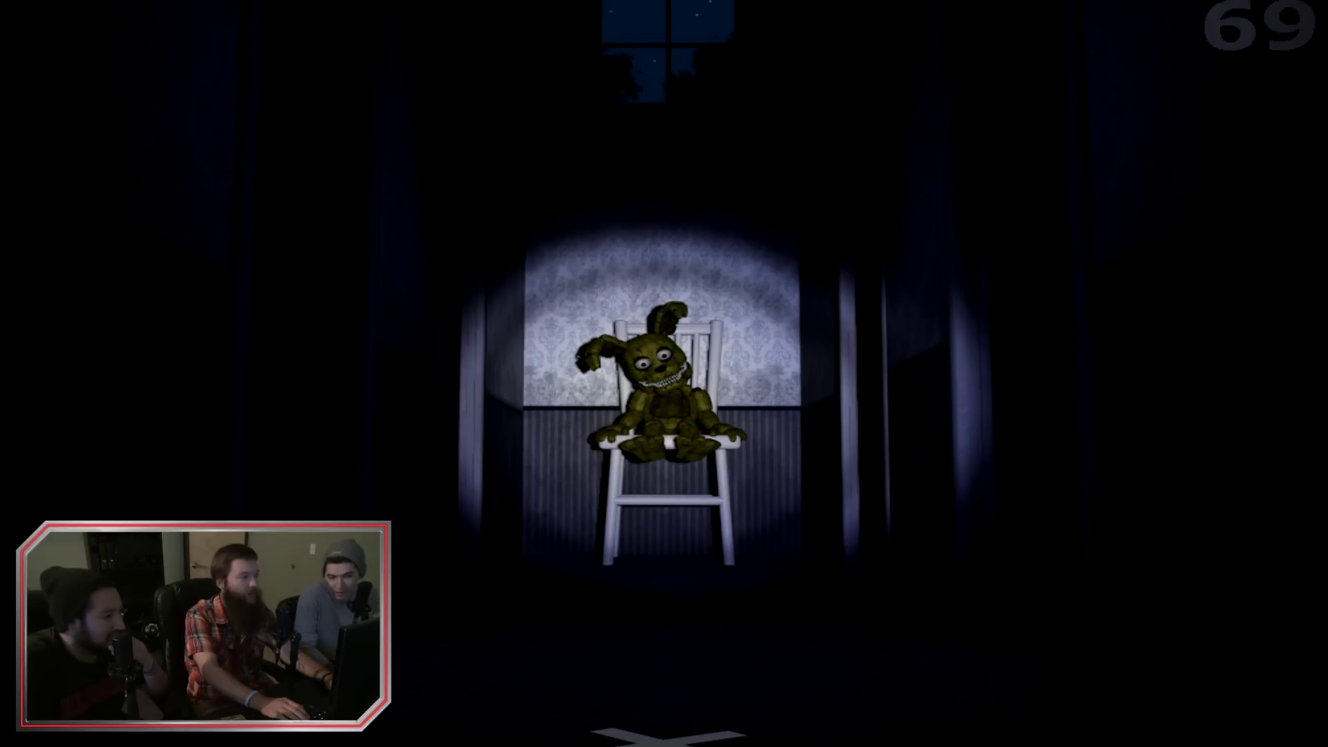
Switch off the light on Plushtrap and wait out the countdown.
key(shift)
key(shift)
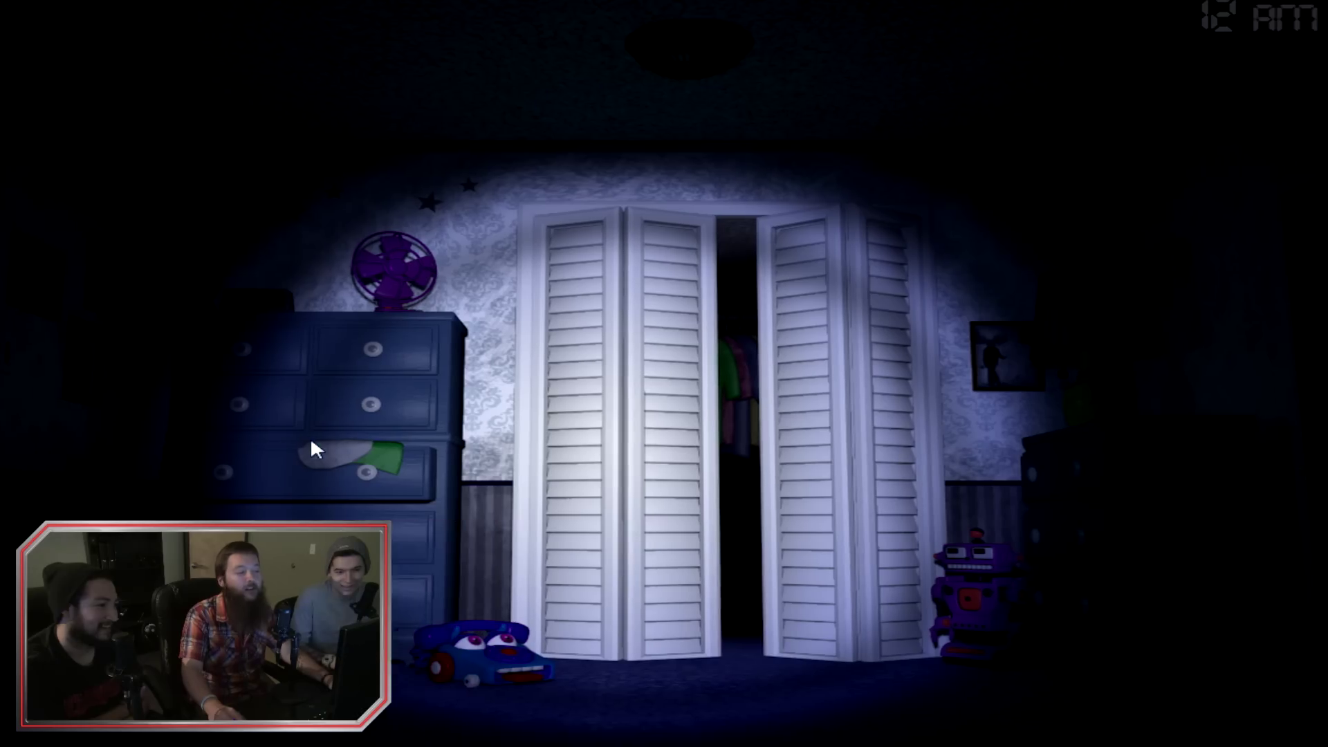
Turn the flashlight off, then face the closet with the light on.
key(shift)
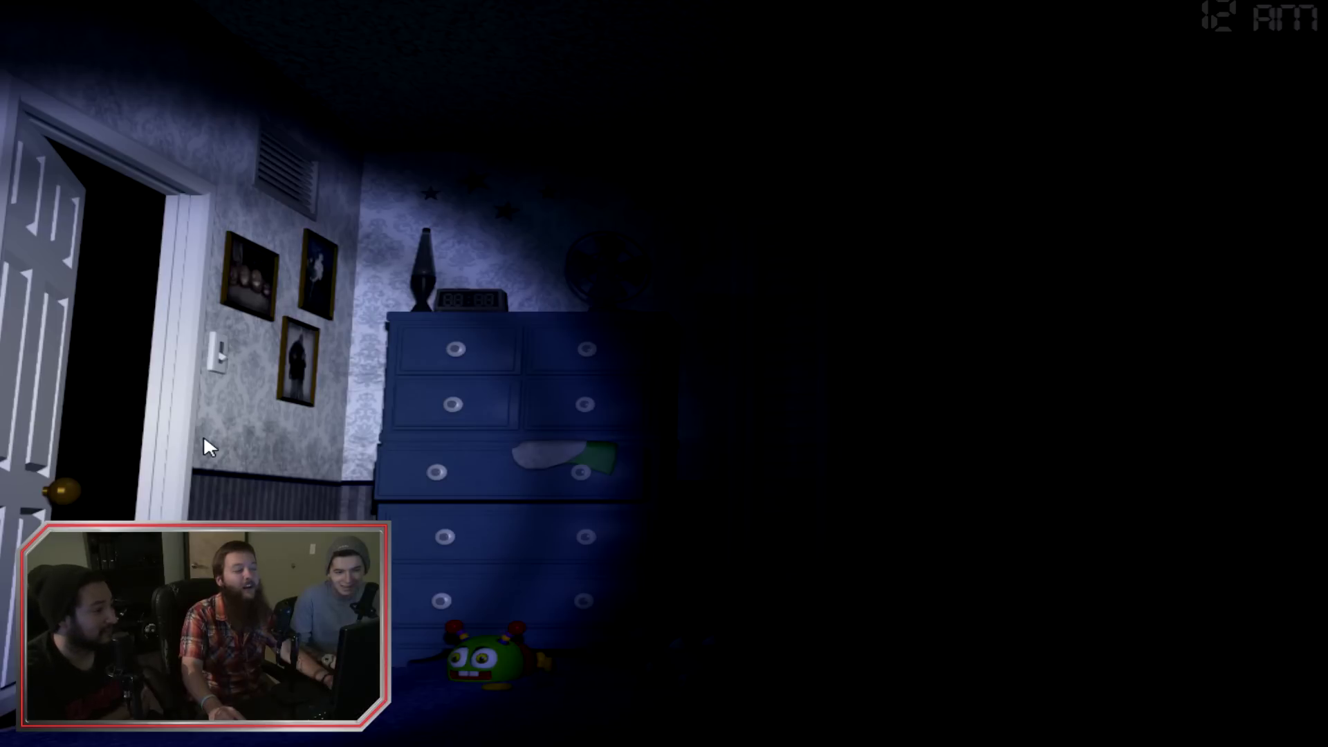
key(shift)
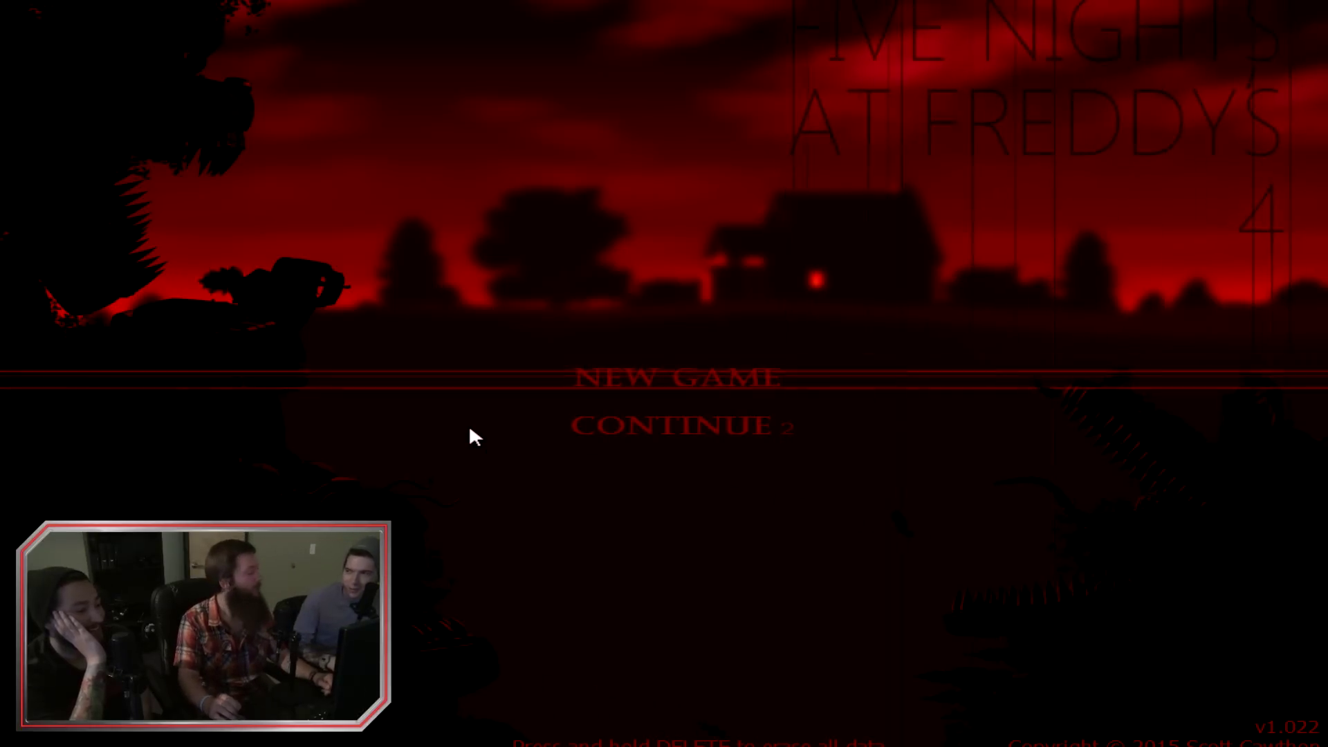
Choose Continue on the red title menu to resume the saved night.
click(631, 425)
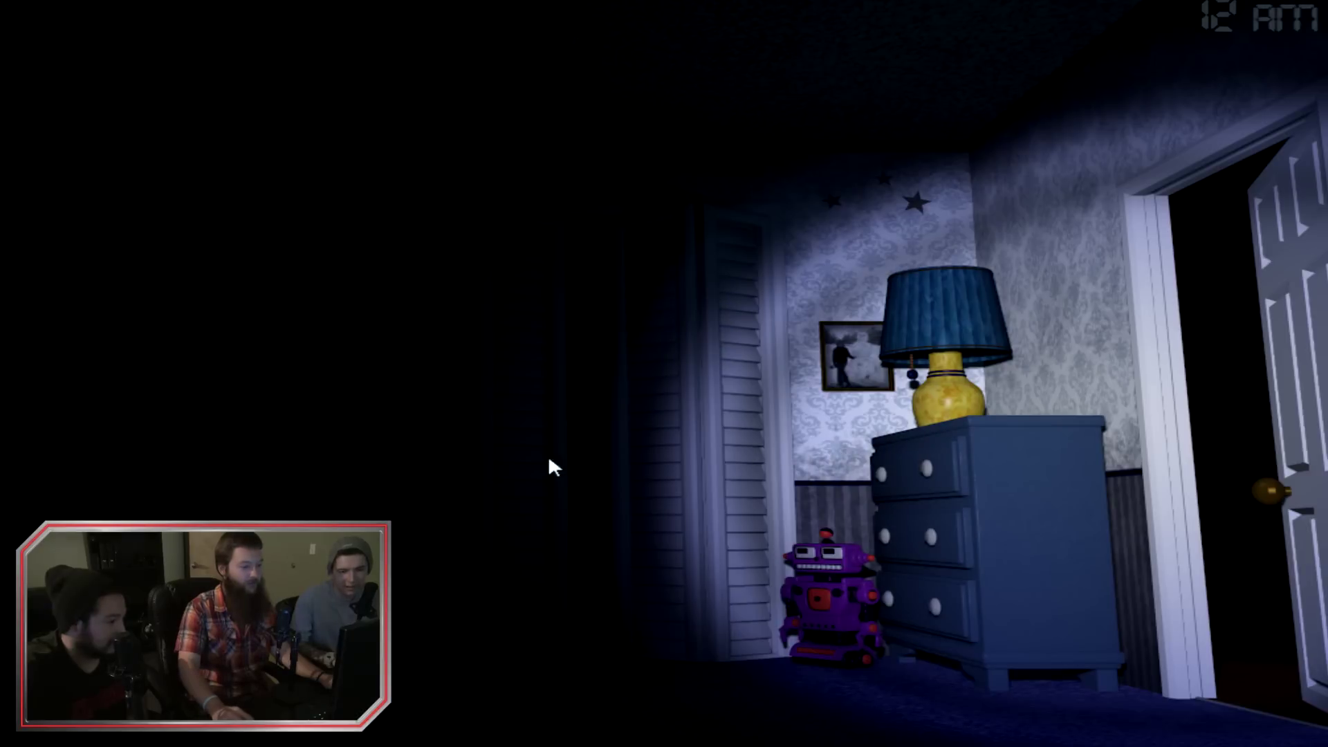
Face the closet and shine the light through its half-open doors.
key(shift)
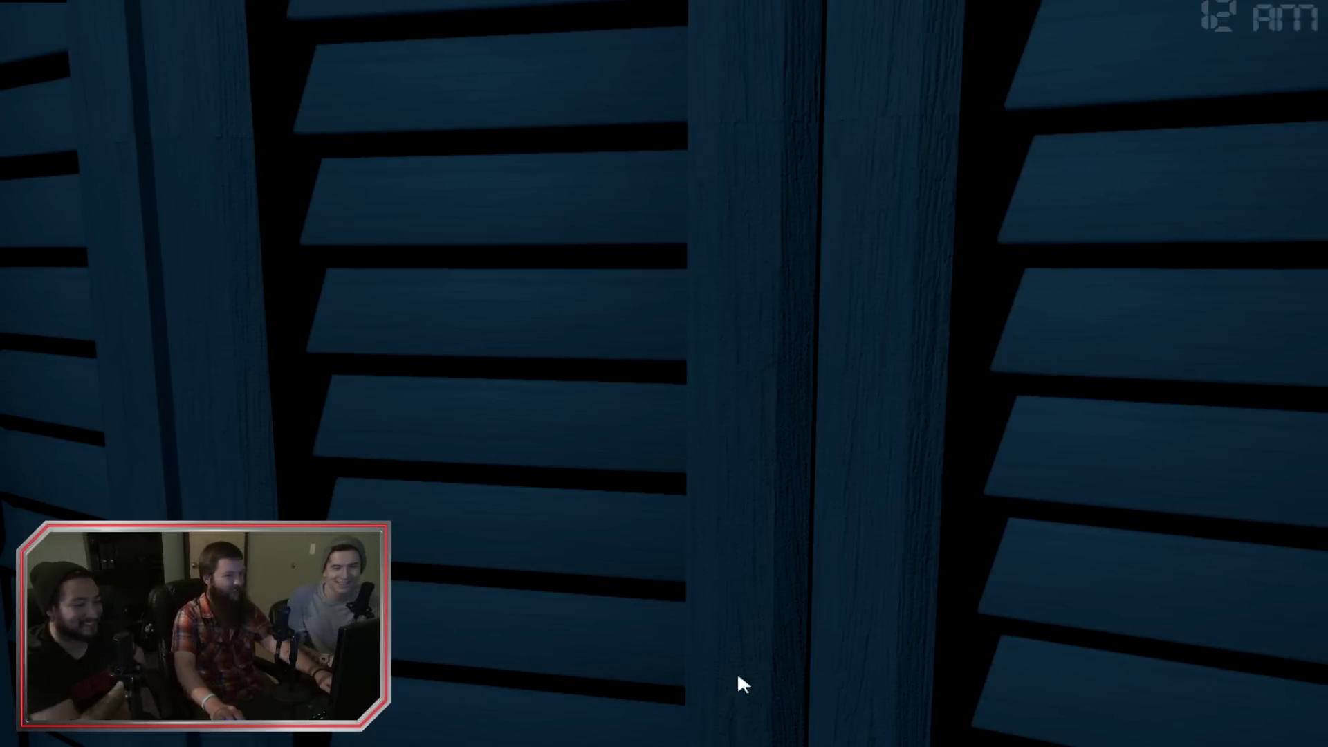
Hold the closet doors shut, then shine the flashlight into the closet.
drag(754, 390, 737, 672)
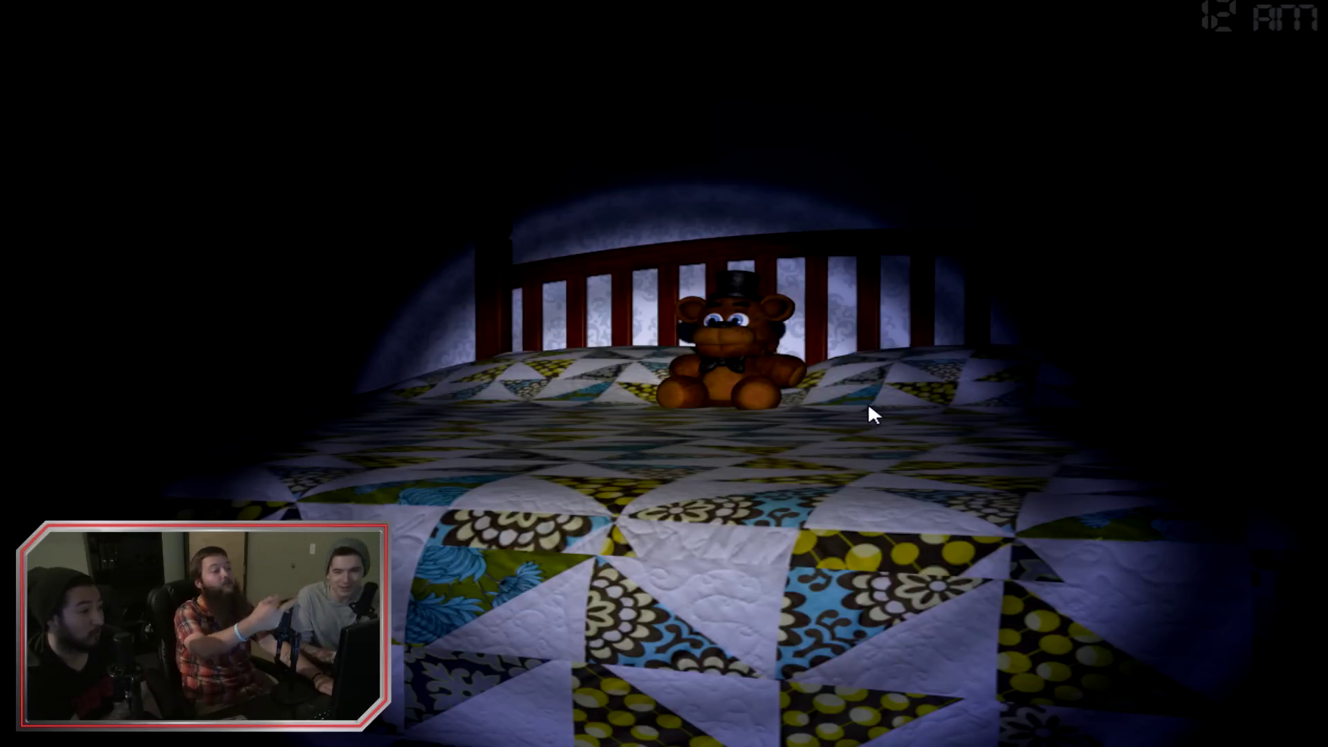
key(shift)
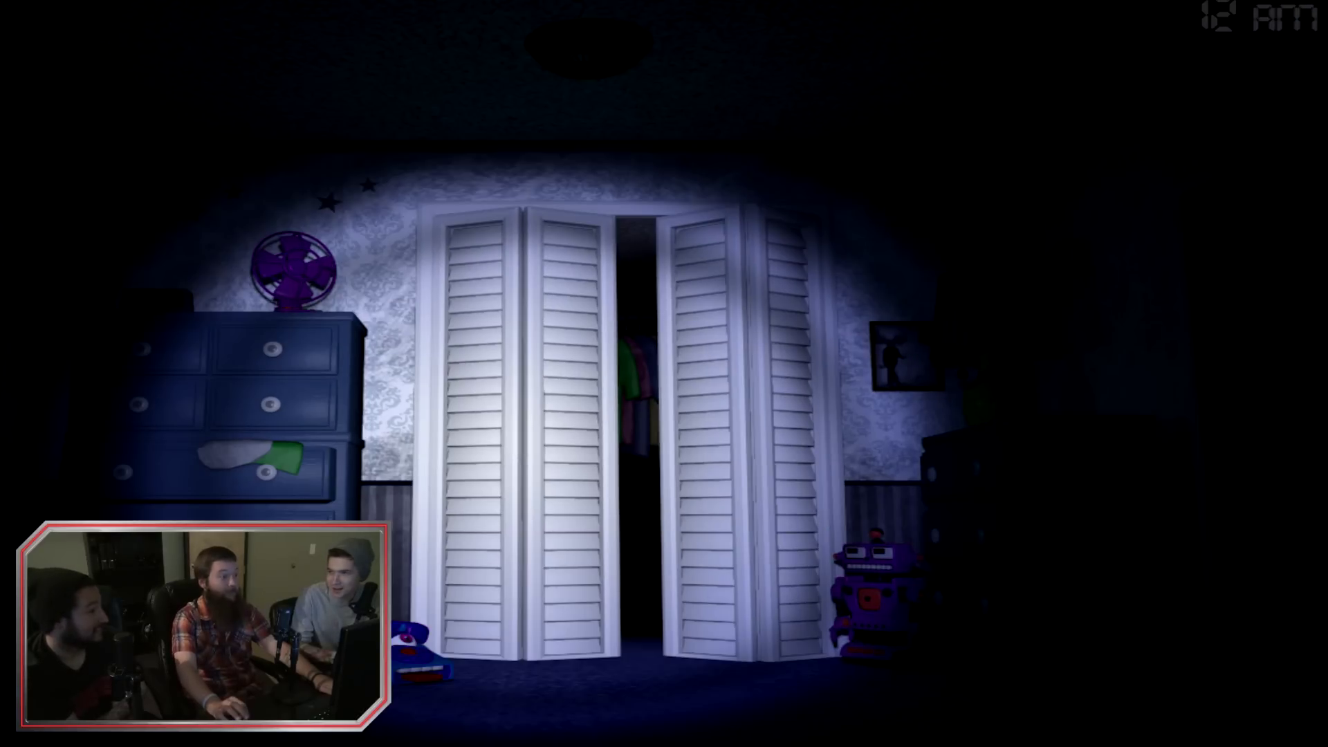